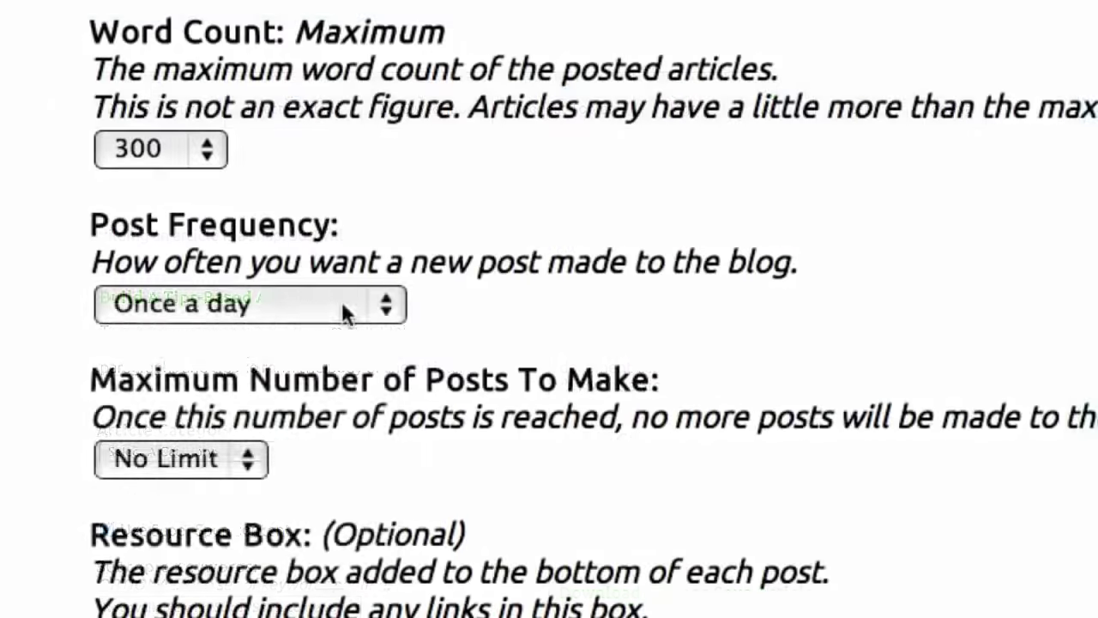
Choose the Health » Weight Loss category and turn off Super Spun content
click(395, 311)
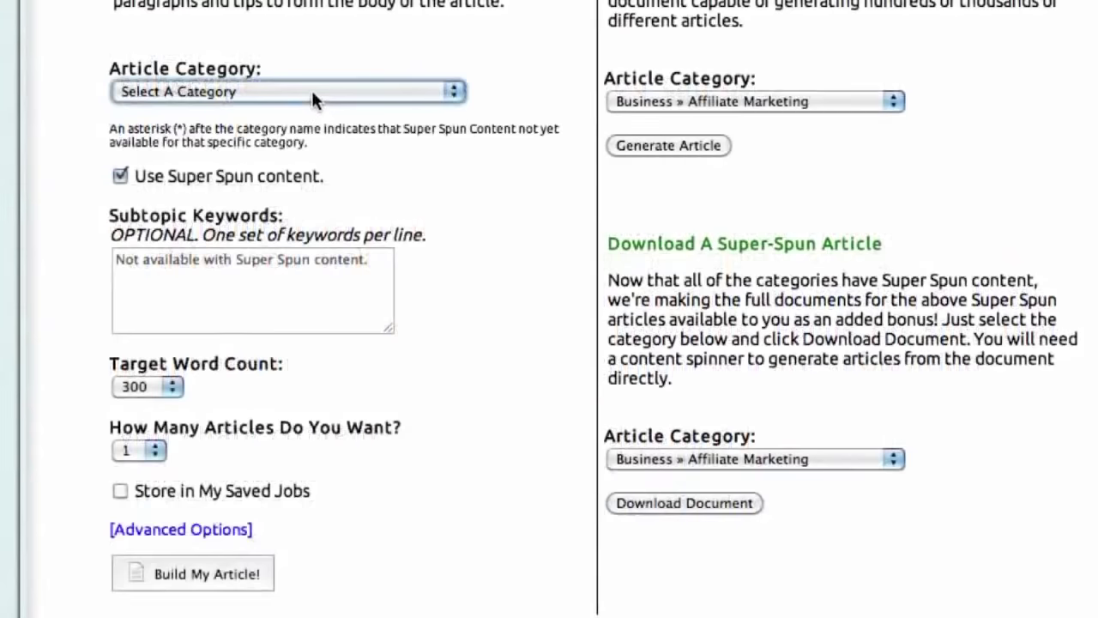
click(314, 92)
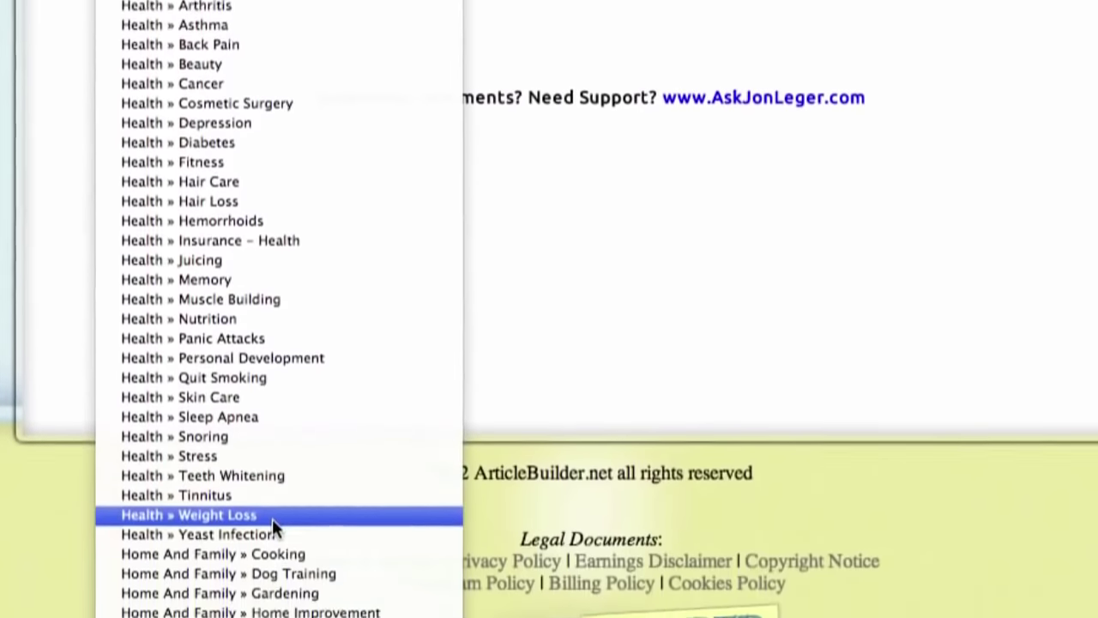
click(272, 513)
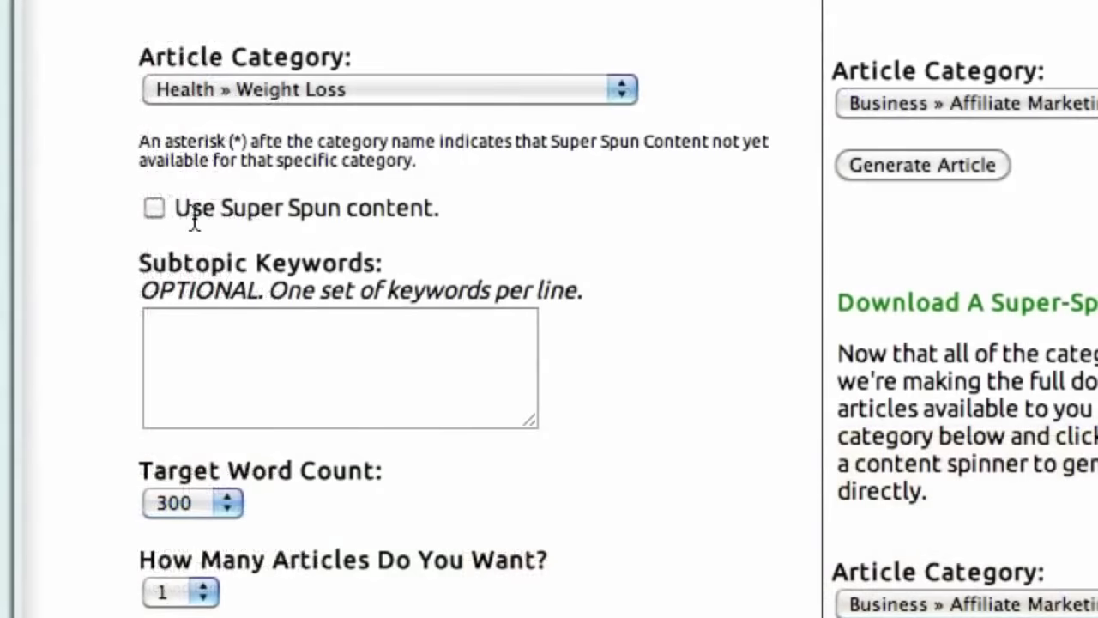
click(152, 208)
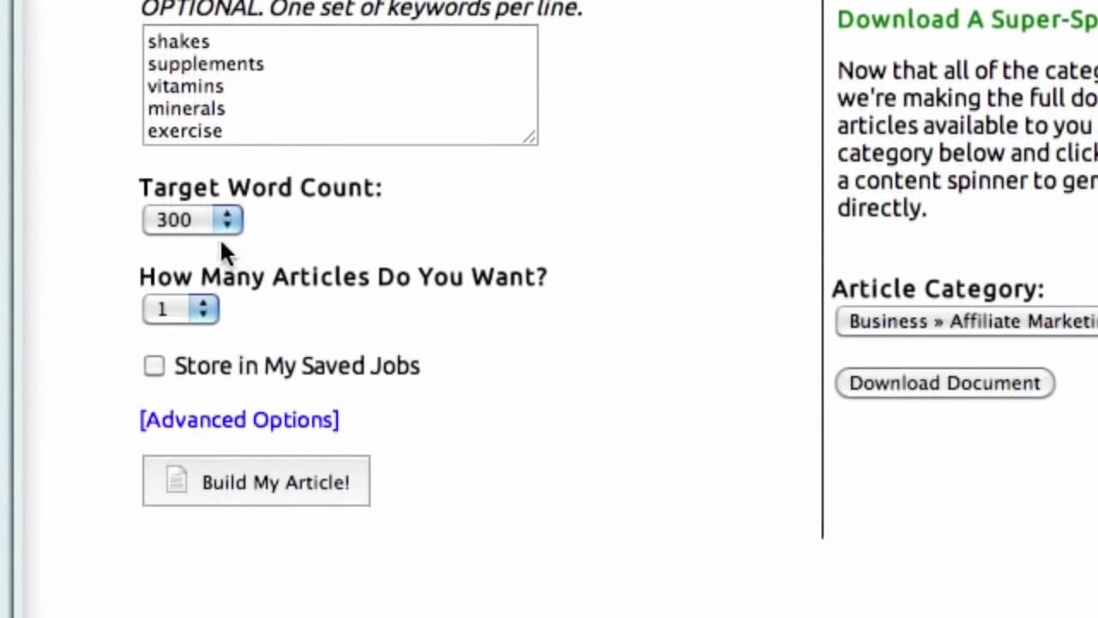
Set a 500-word target and 3 articles, and store the job in My Saved Jobs
click(194, 216)
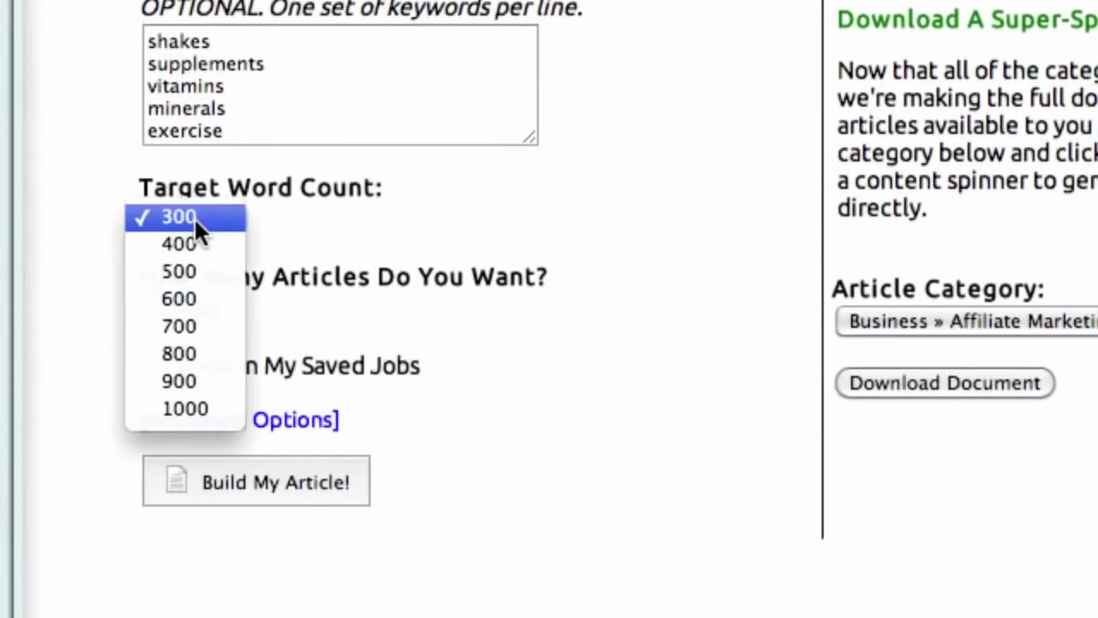
click(211, 271)
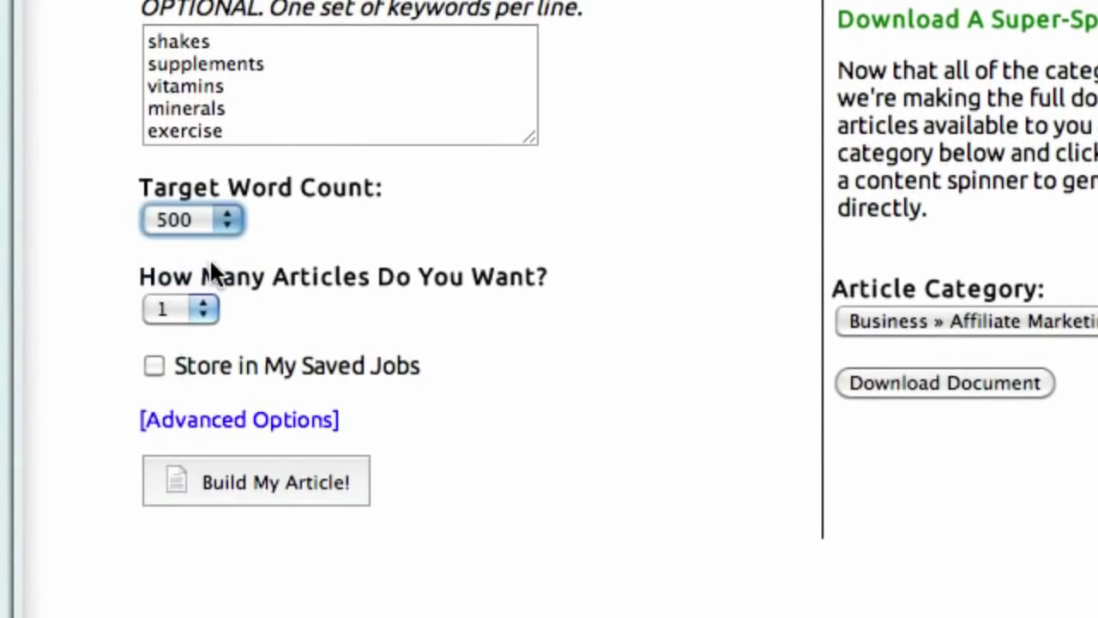
click(180, 311)
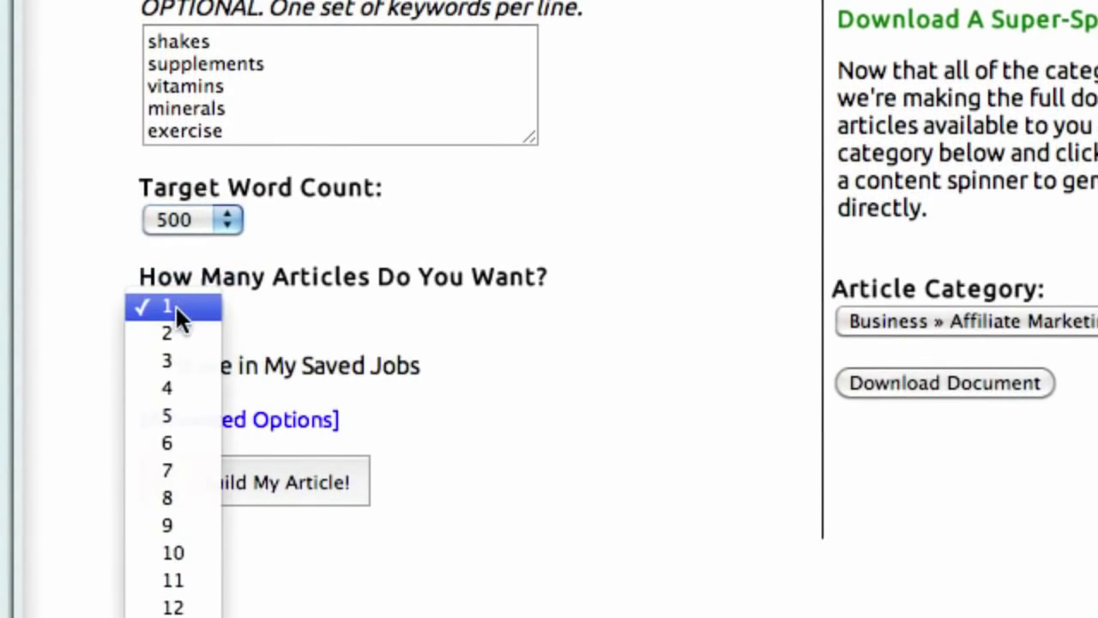
click(171, 366)
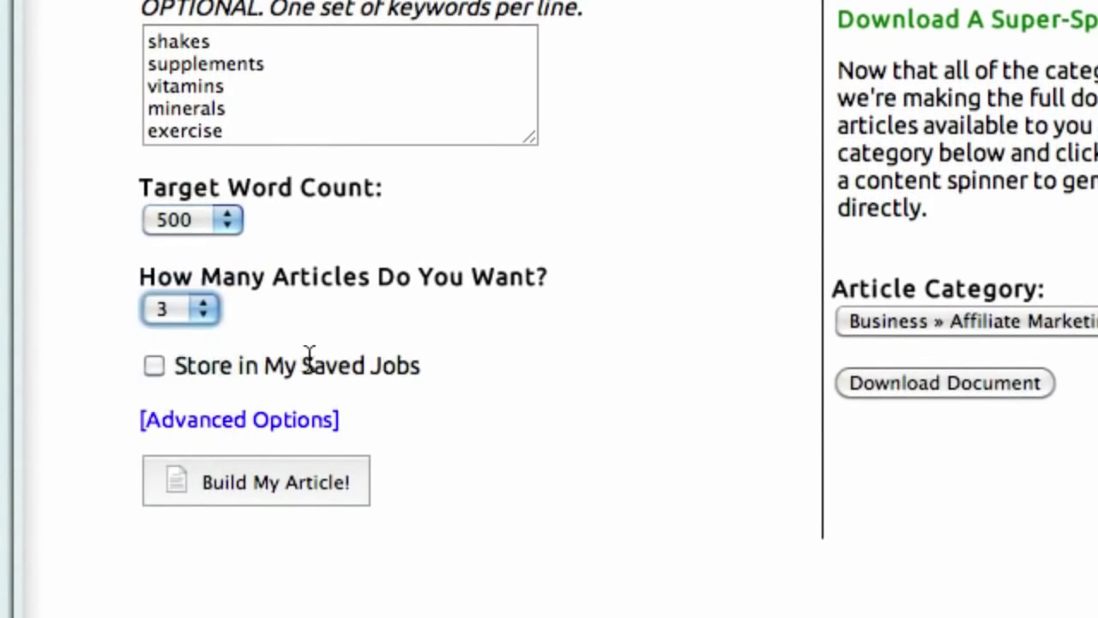
click(154, 367)
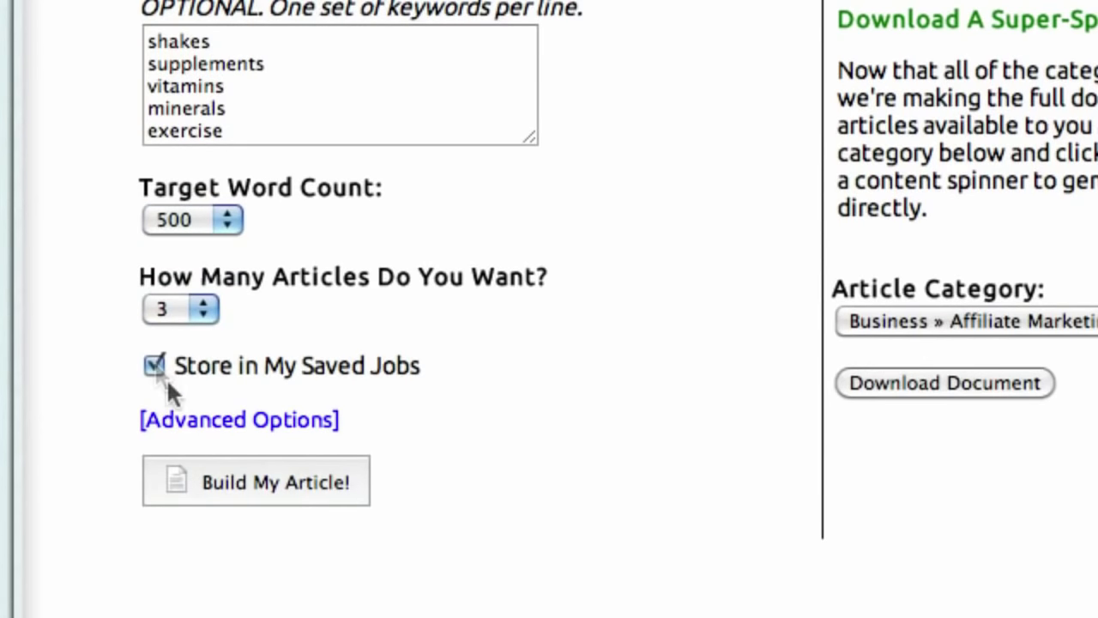
Build the weight-loss articles and select the full text of the 576-word article
click(280, 483)
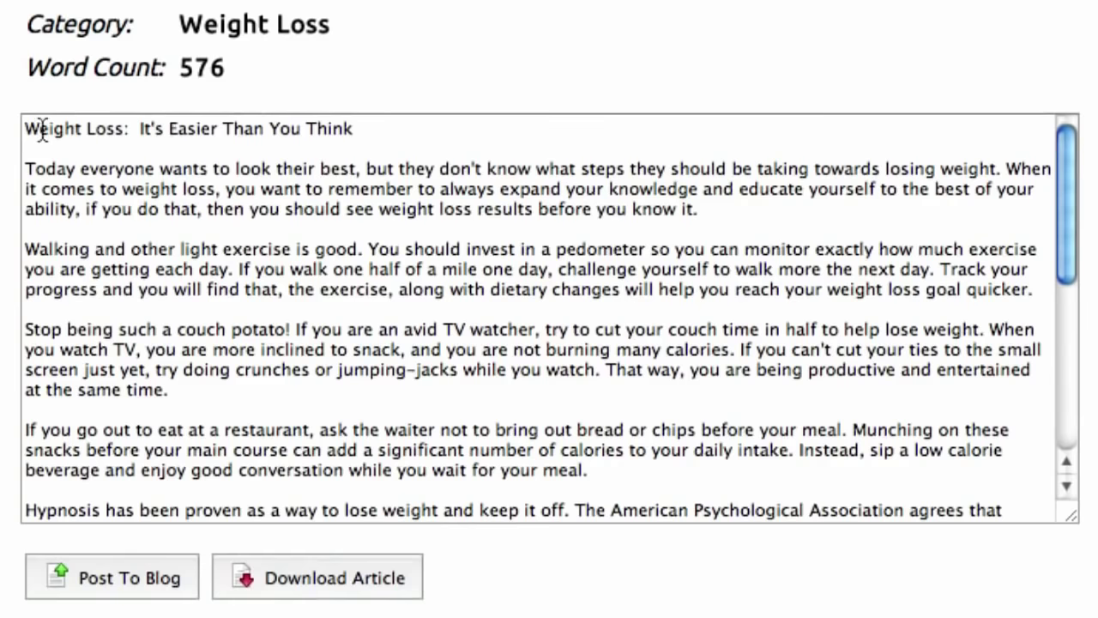
drag(26, 129, 897, 563)
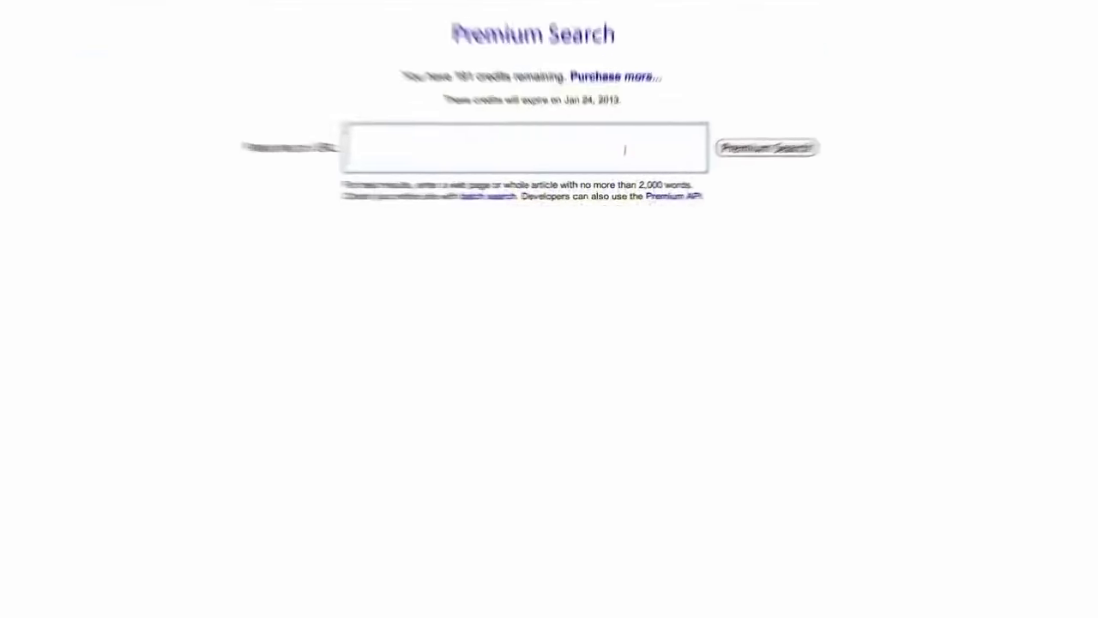
Run Copyscape Premium searches on two articles and compare the 8% match
key(ctrl+v)
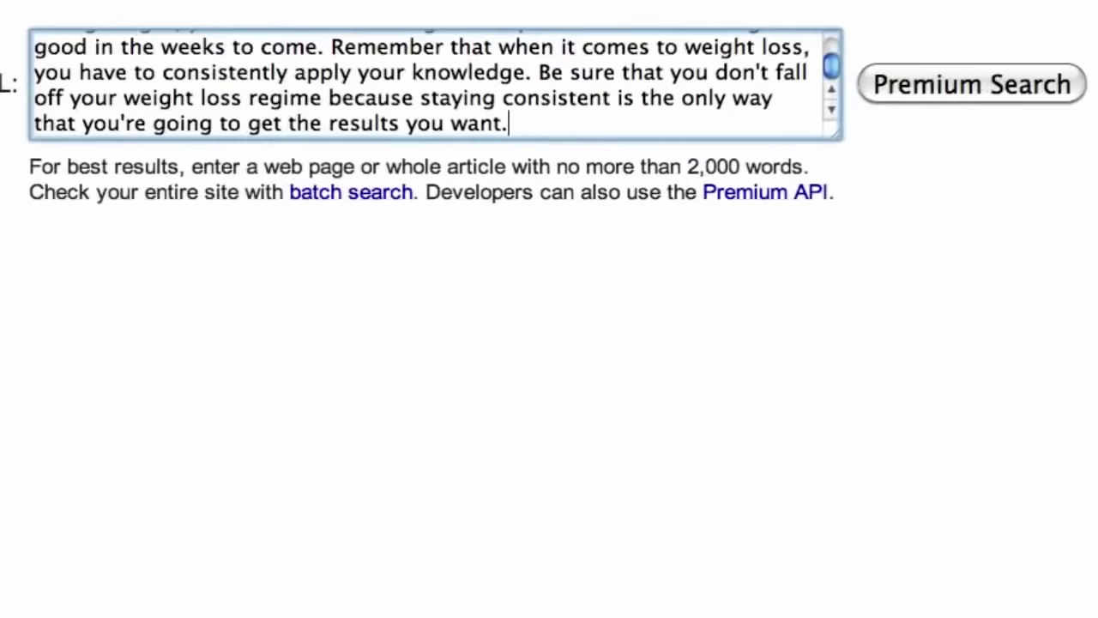
click(925, 83)
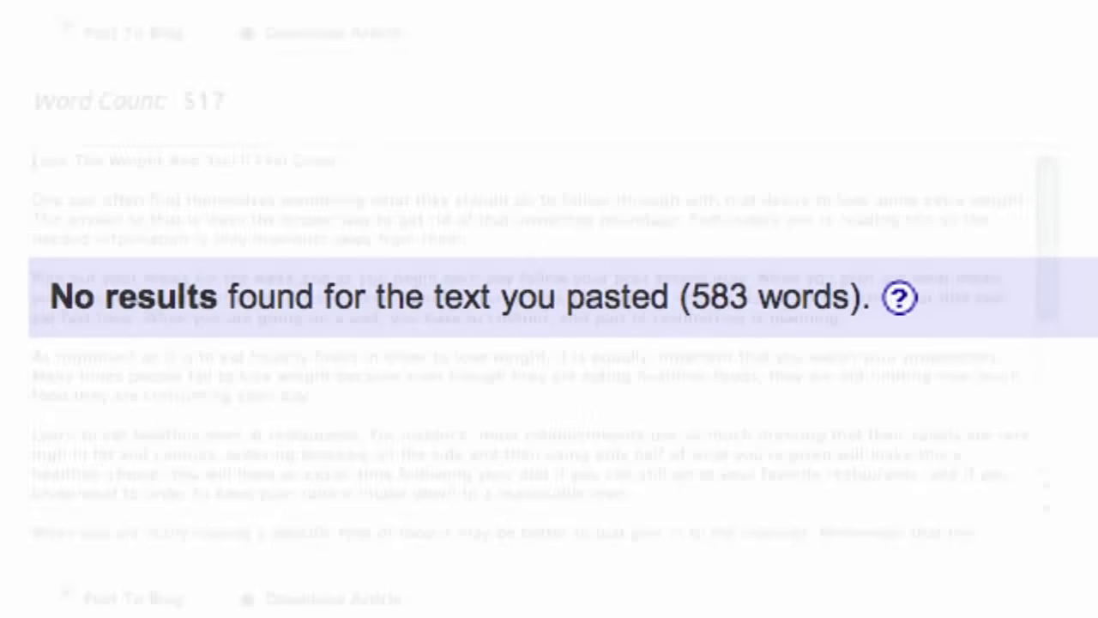
scroll(967, 520, down, 10)
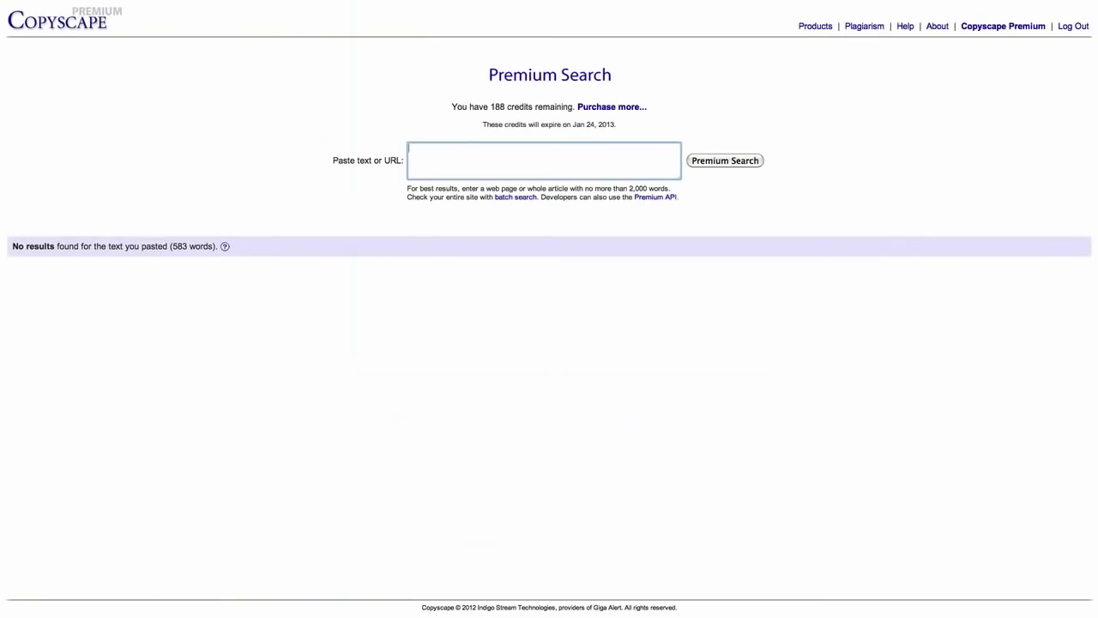
key(ctrl+v)
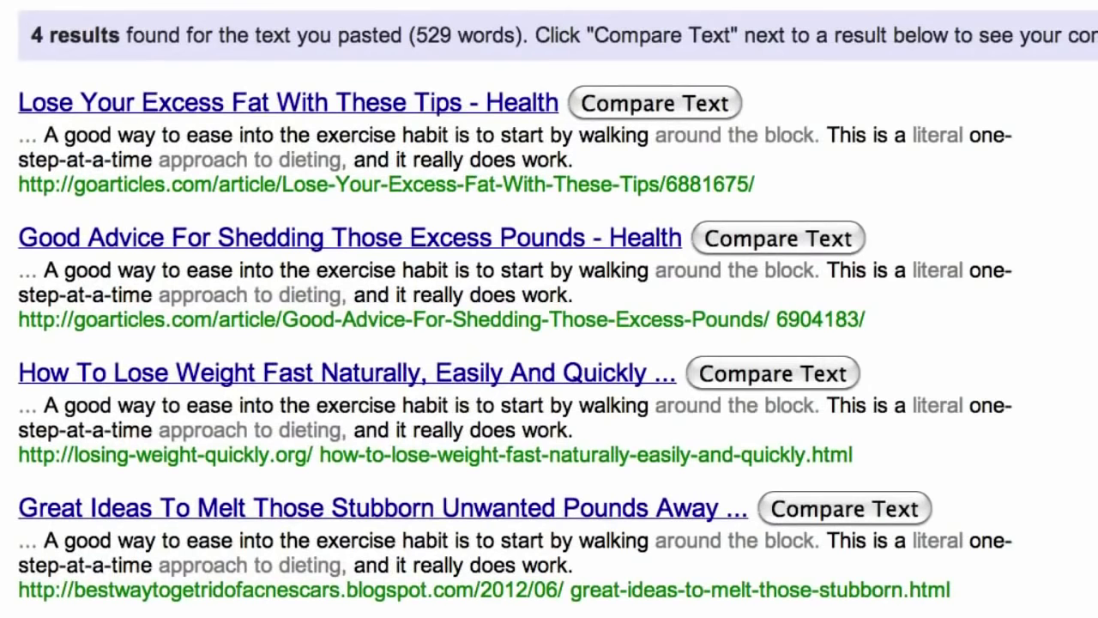
click(652, 103)
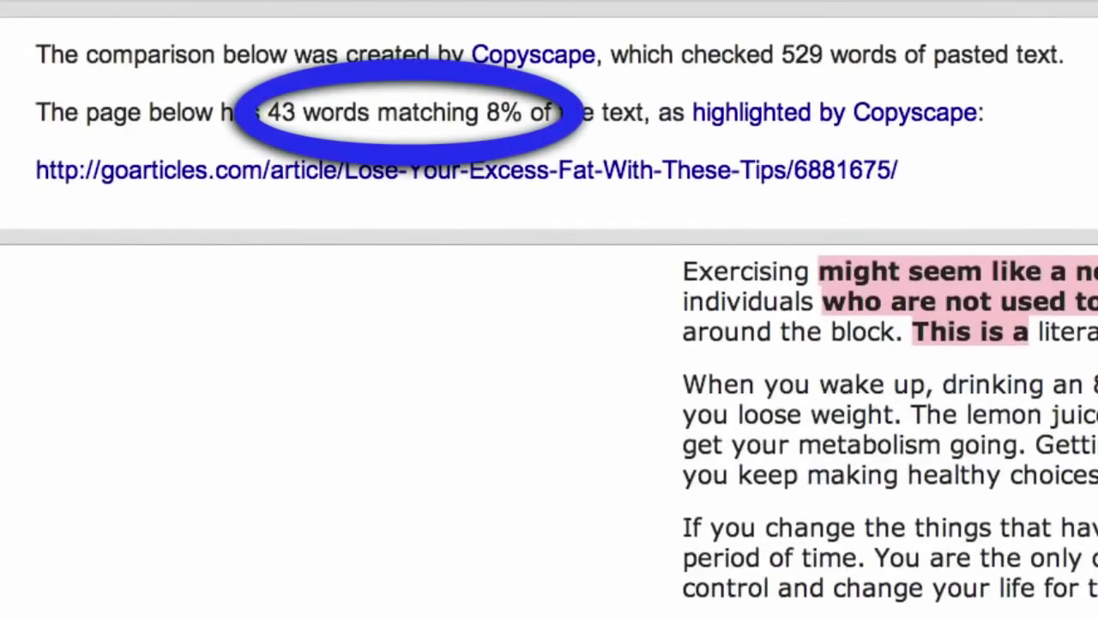
scroll(891, 424, up, 5)
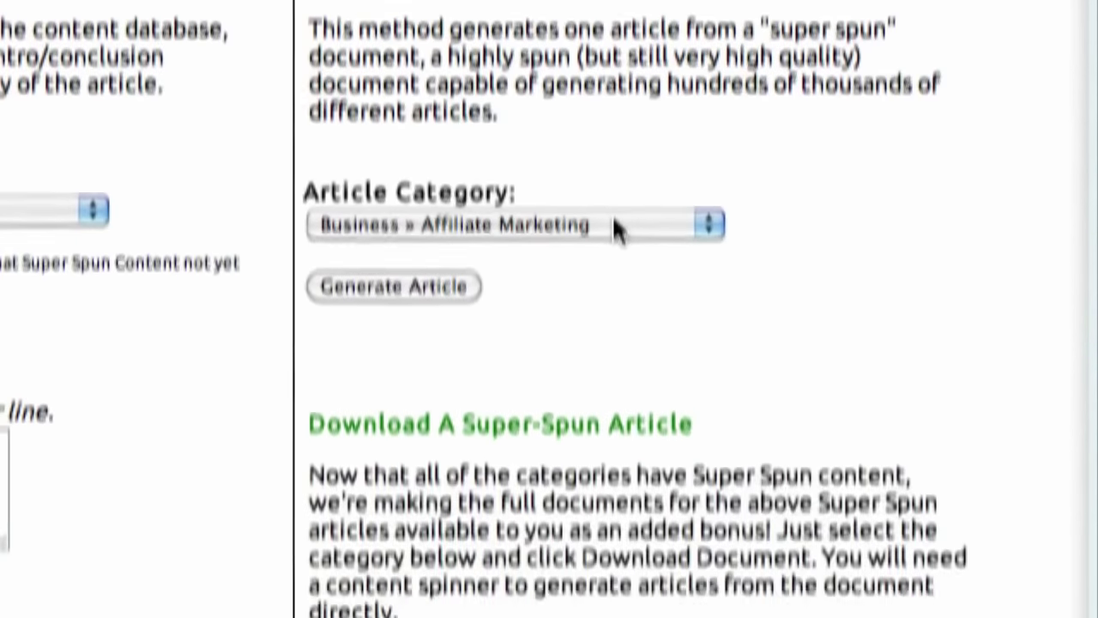
click(610, 226)
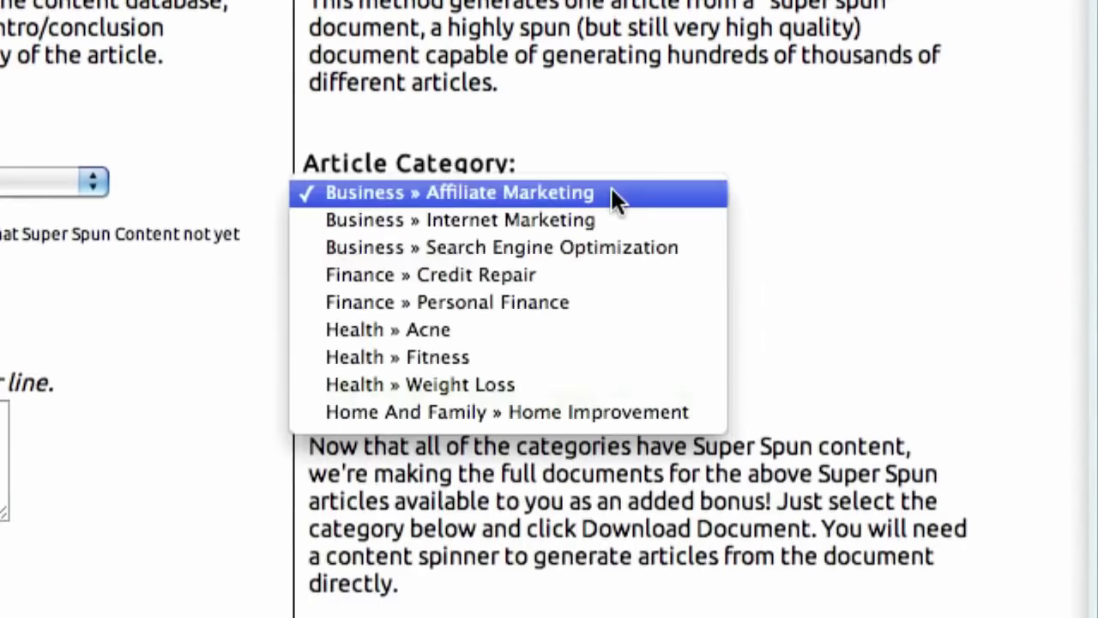
key(Escape)
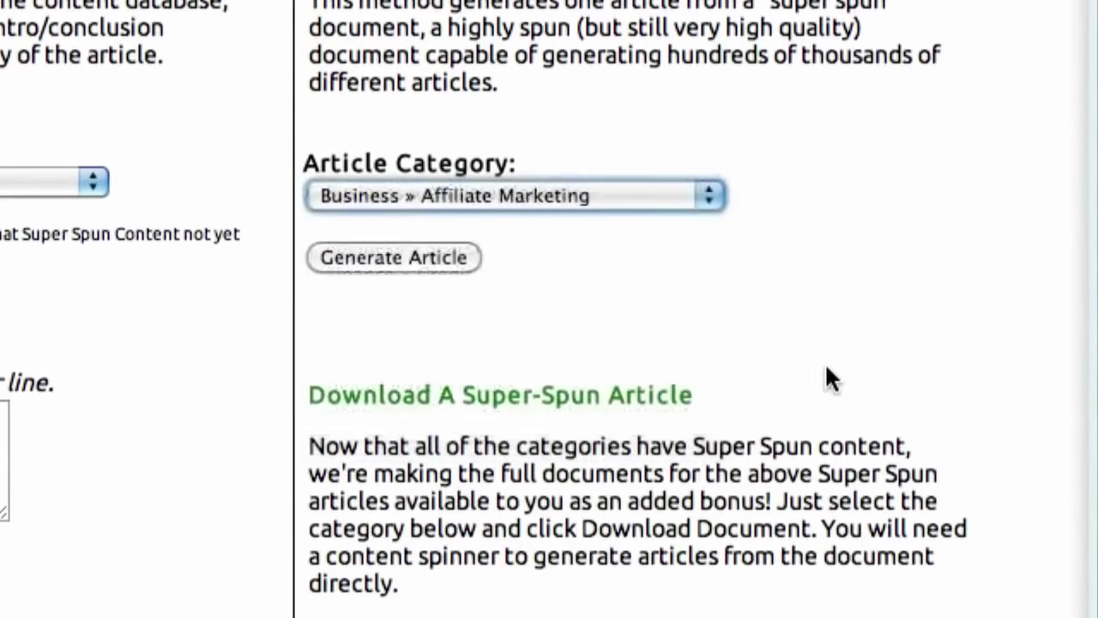
scroll(716, 257, down, 5)
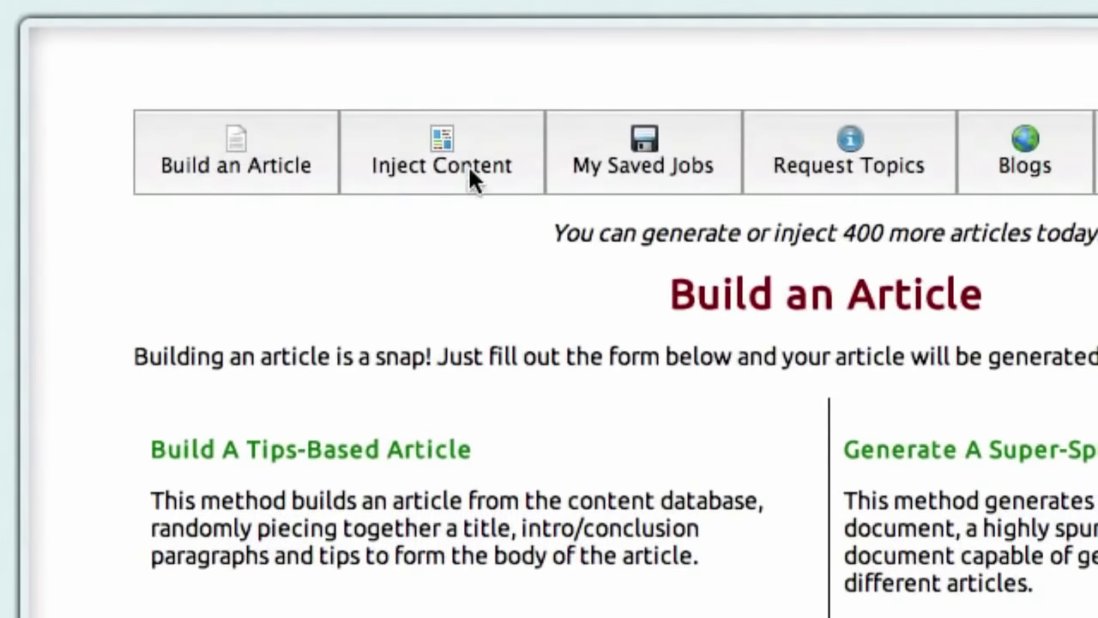
On the injection page, pick Health » Weight Loss, super spun content, and Quite A Bit added content
click(461, 157)
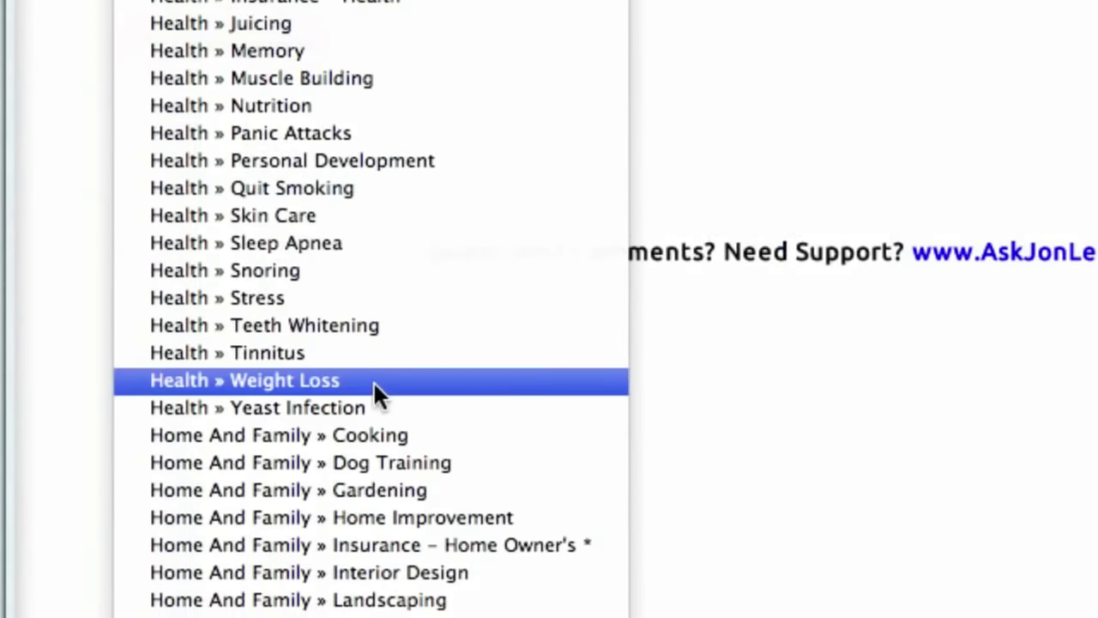
click(373, 381)
click(141, 151)
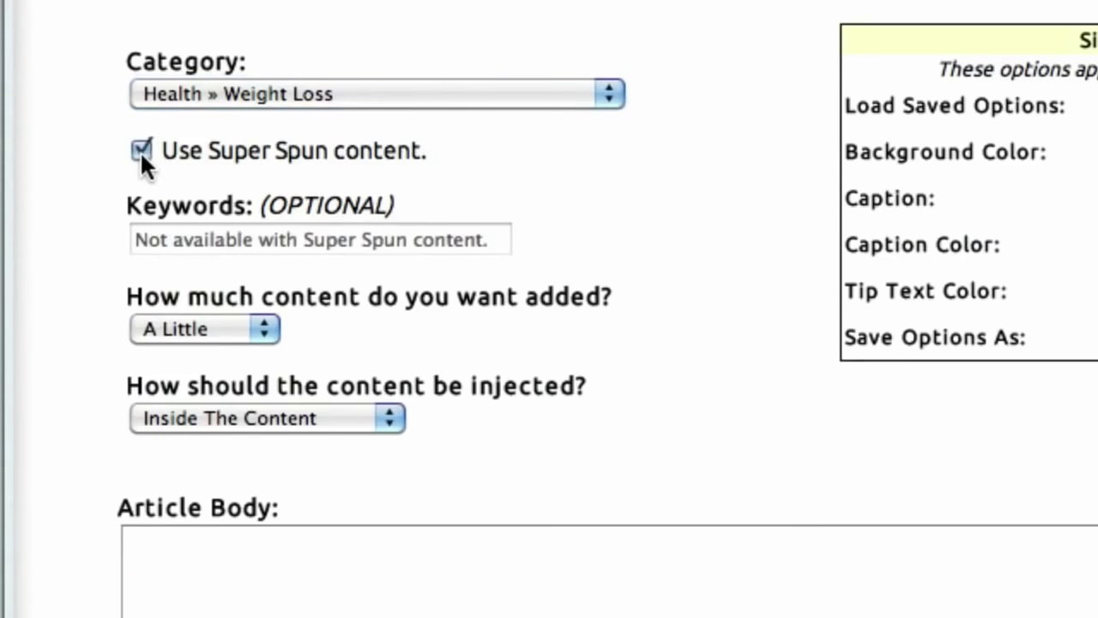
click(228, 331)
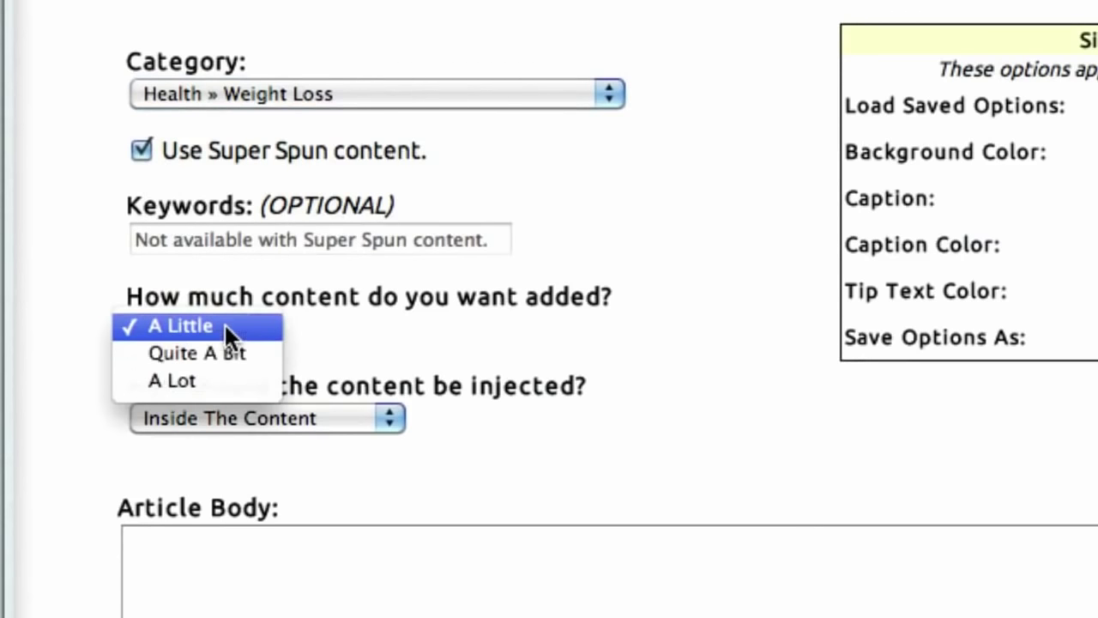
click(260, 352)
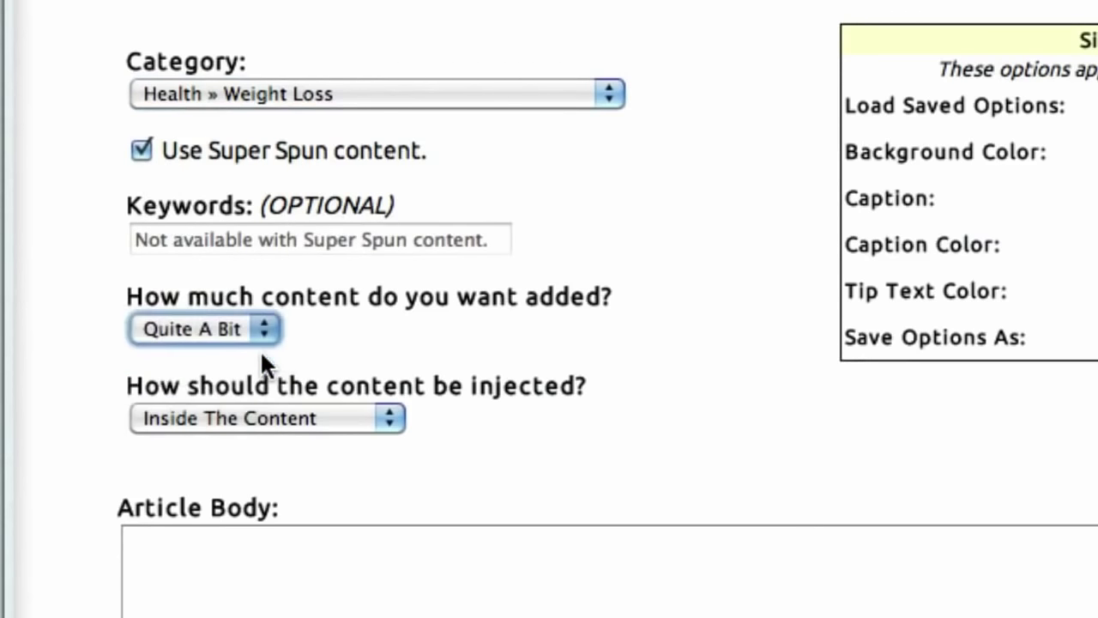
Set injection to As Sidebar "Tips" and paste the weight-loss article into the body
click(336, 426)
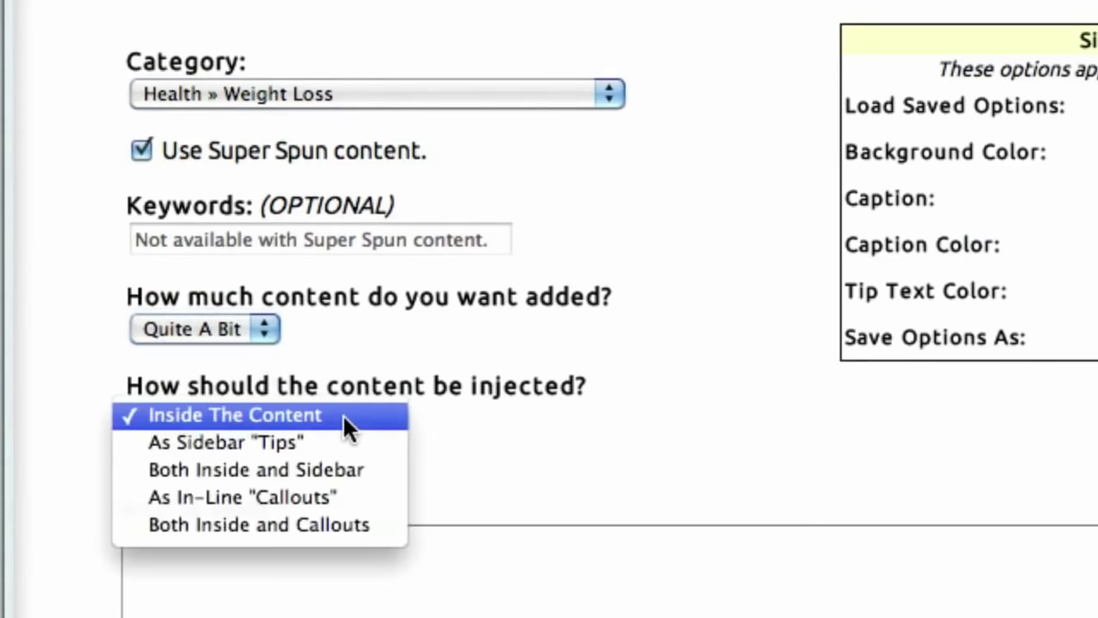
click(374, 446)
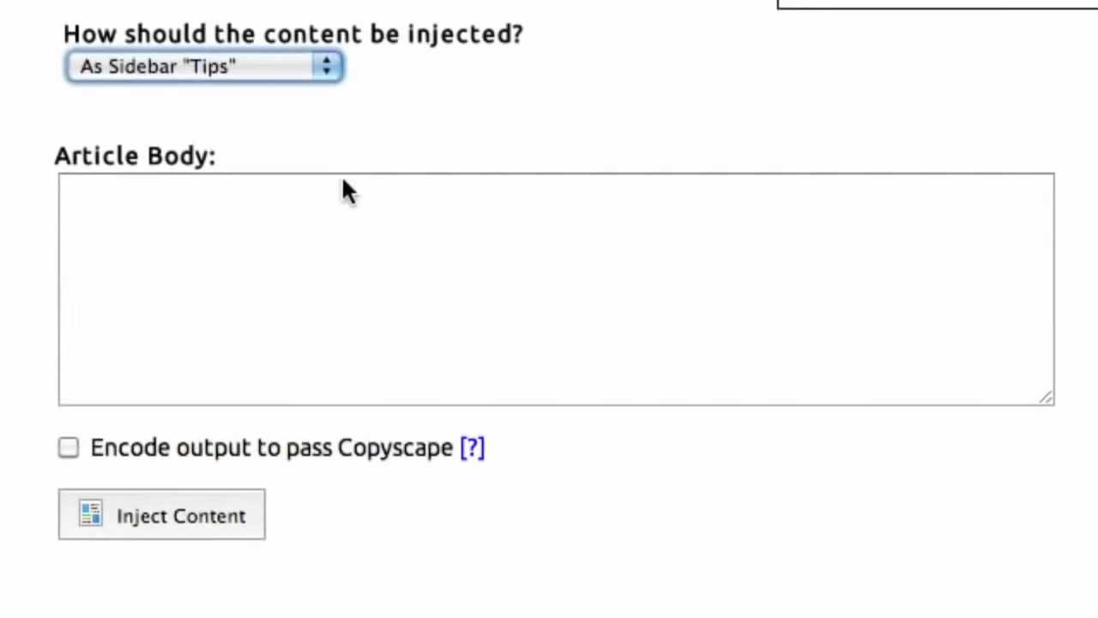
click(354, 214)
key(ctrl+v)
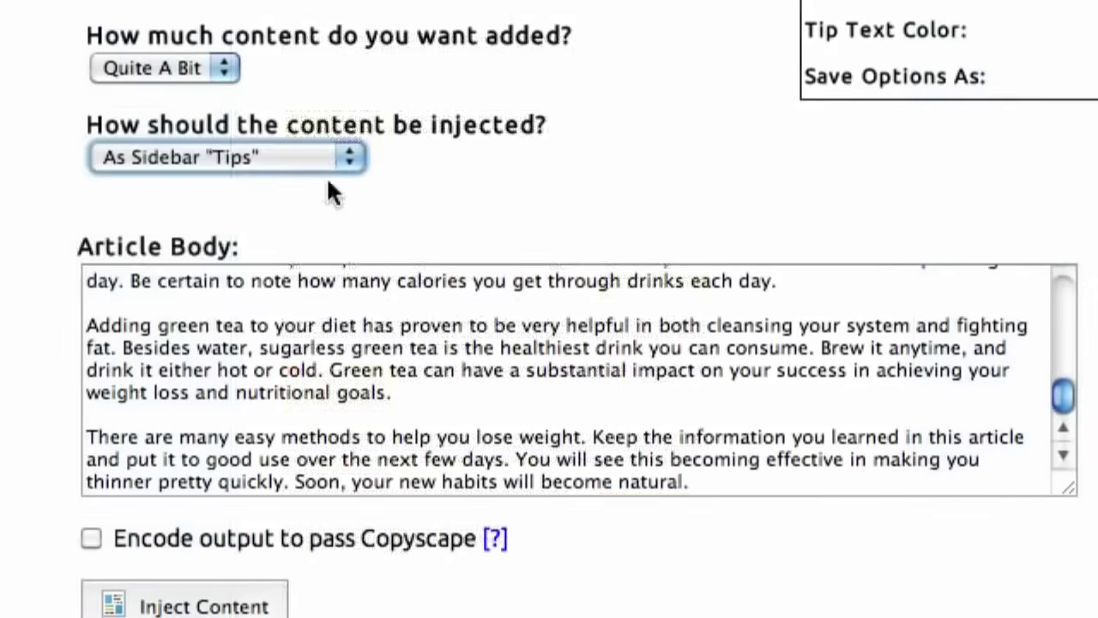
Re-inject as Inside The Content, then In-Line "Callouts", then Both Inside and Callouts
click(298, 153)
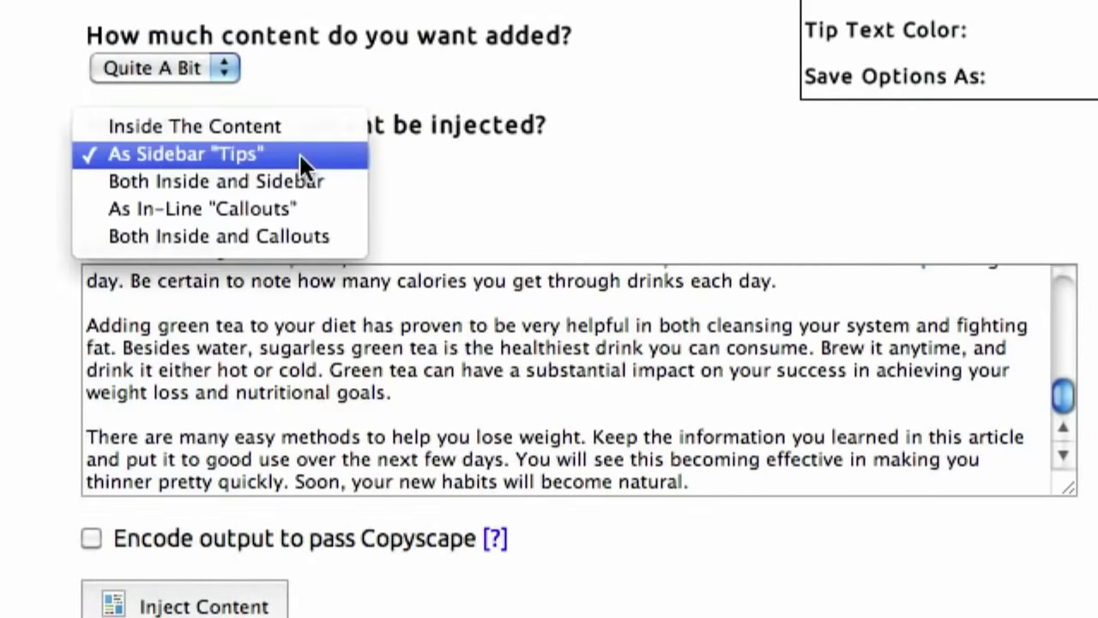
click(285, 126)
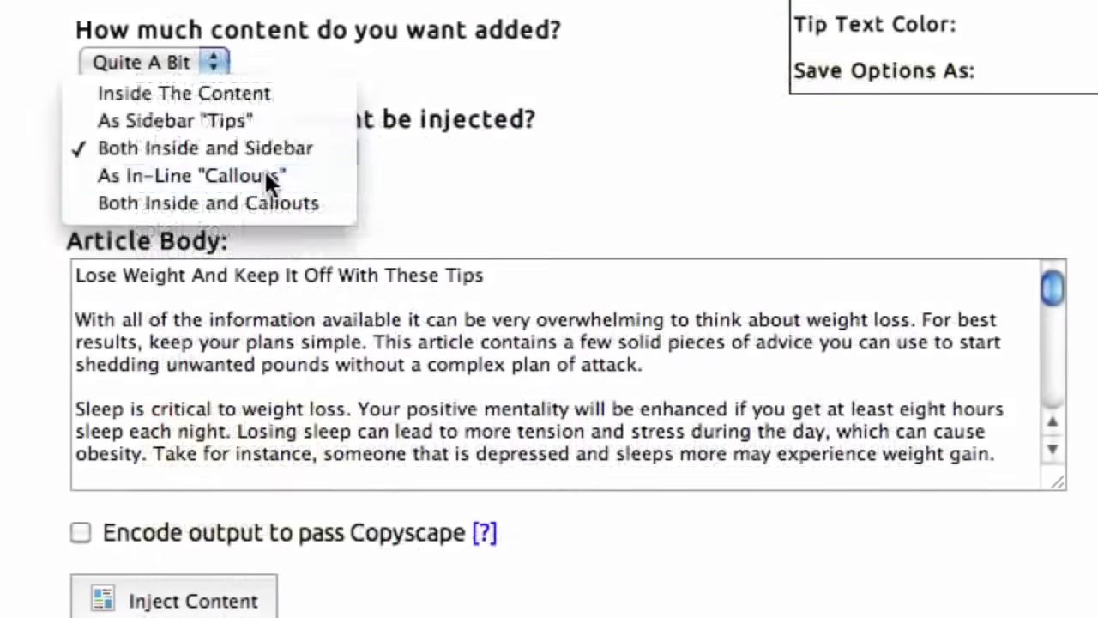
click(264, 169)
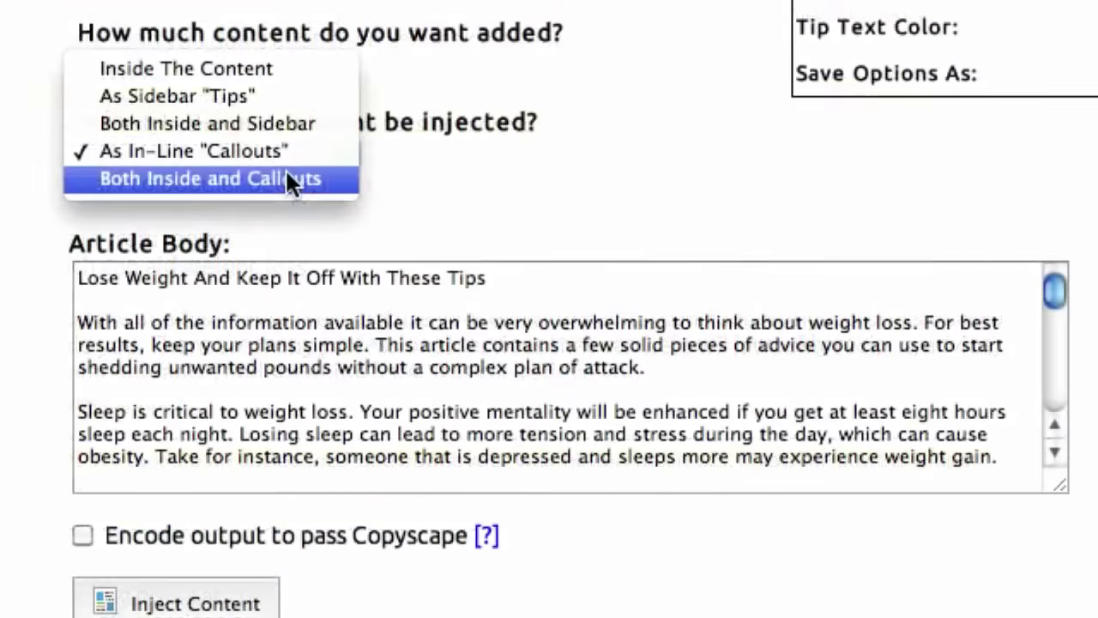
click(286, 175)
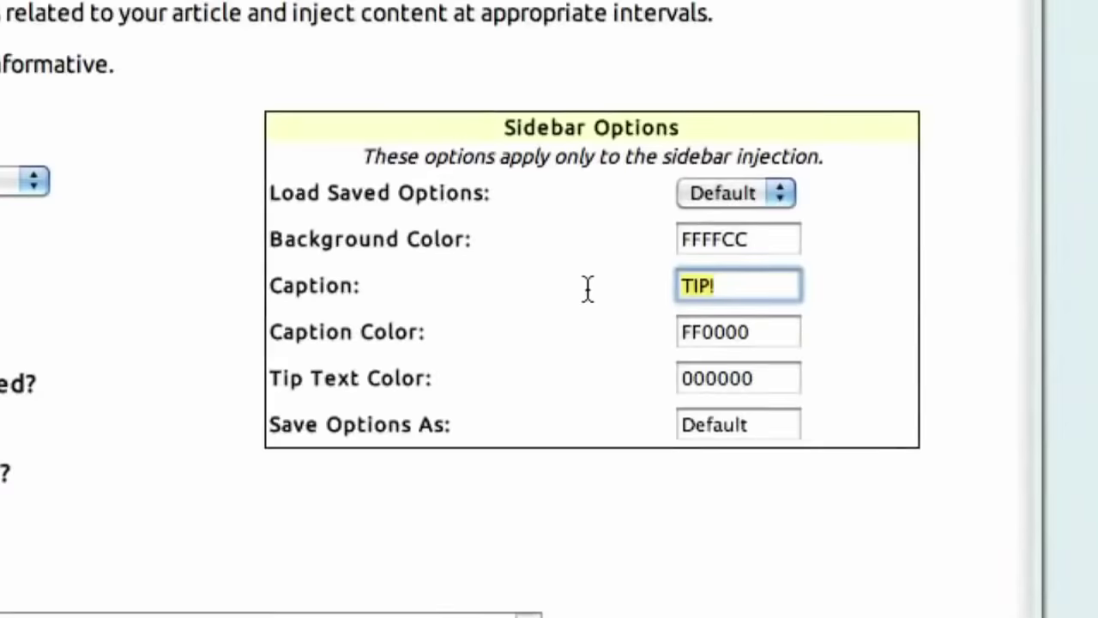
Change the sidebar tips caption to "FUN FACT!"
text(F)
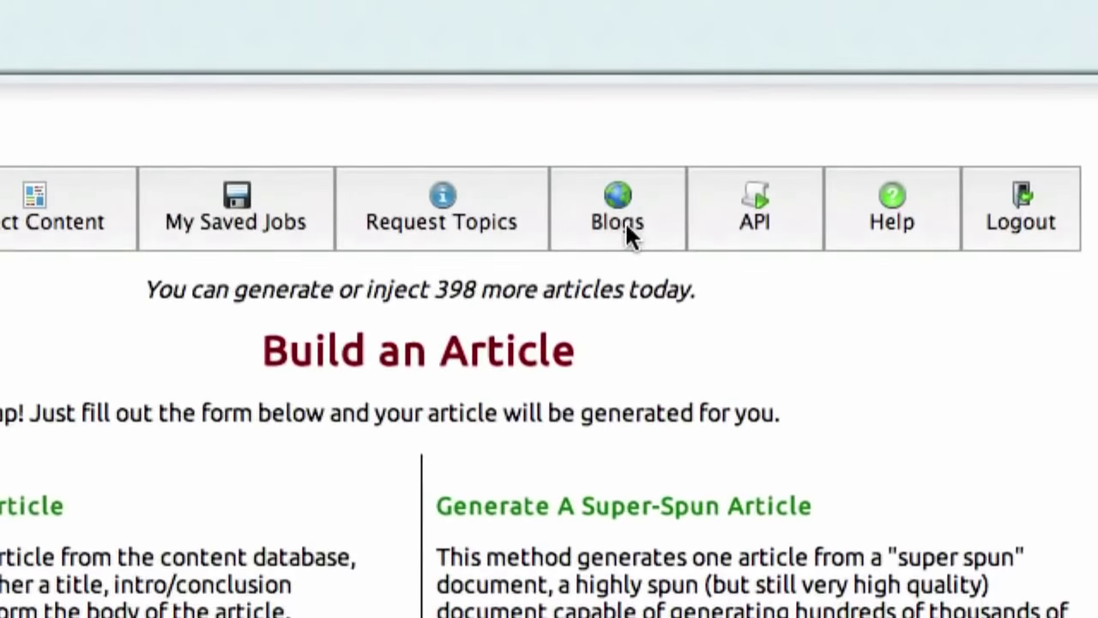
Add a new posting job for Arthritis Supersite in the Health » Arthritis category
click(624, 225)
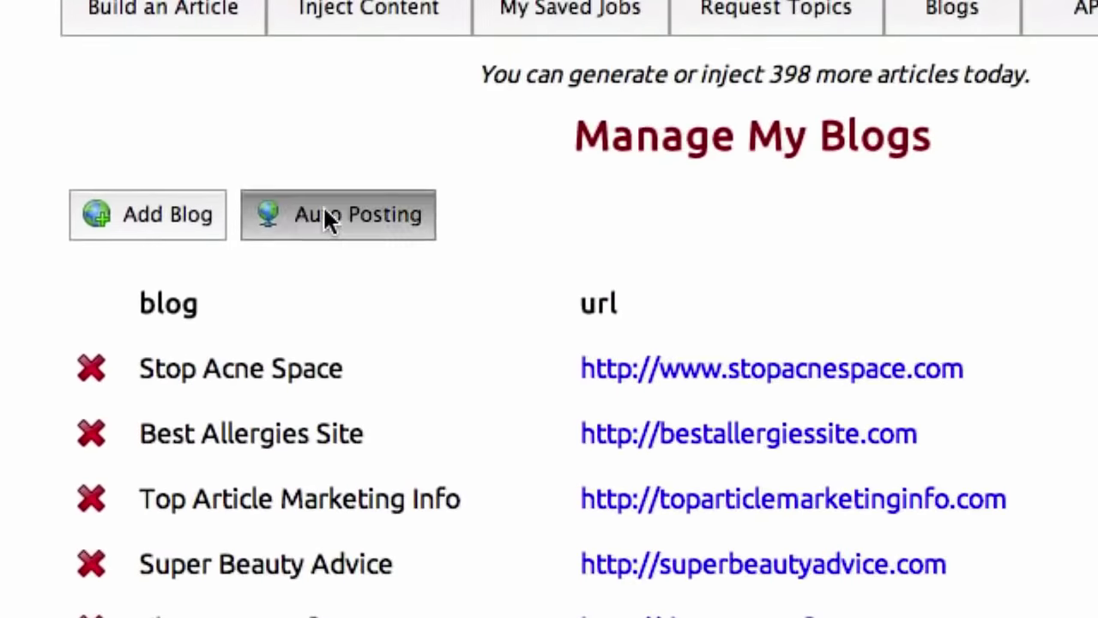
click(323, 205)
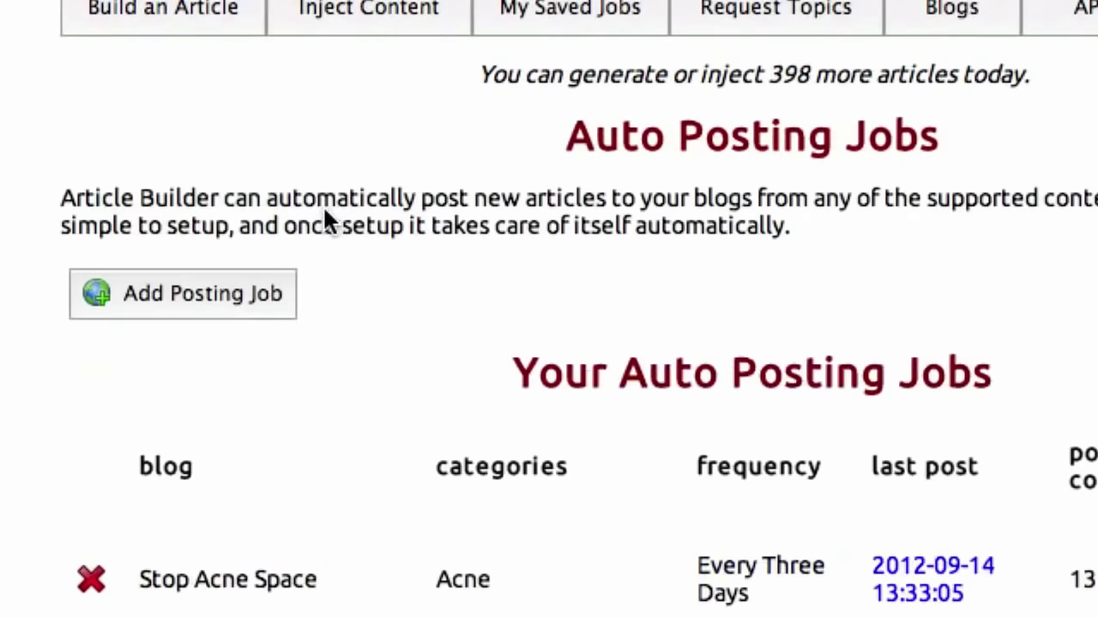
click(200, 298)
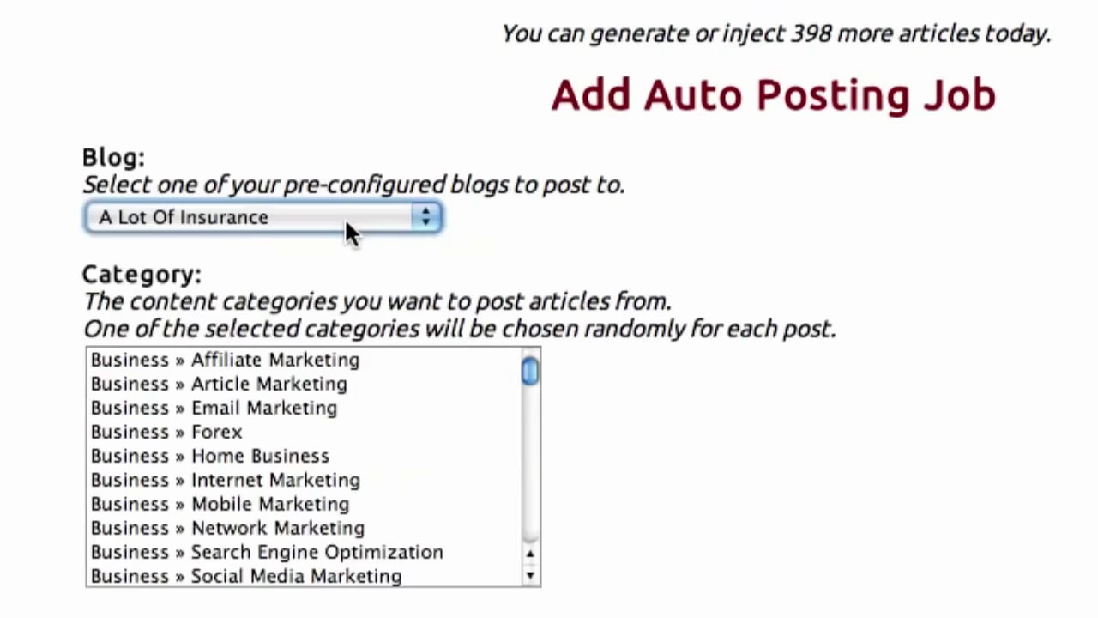
click(344, 217)
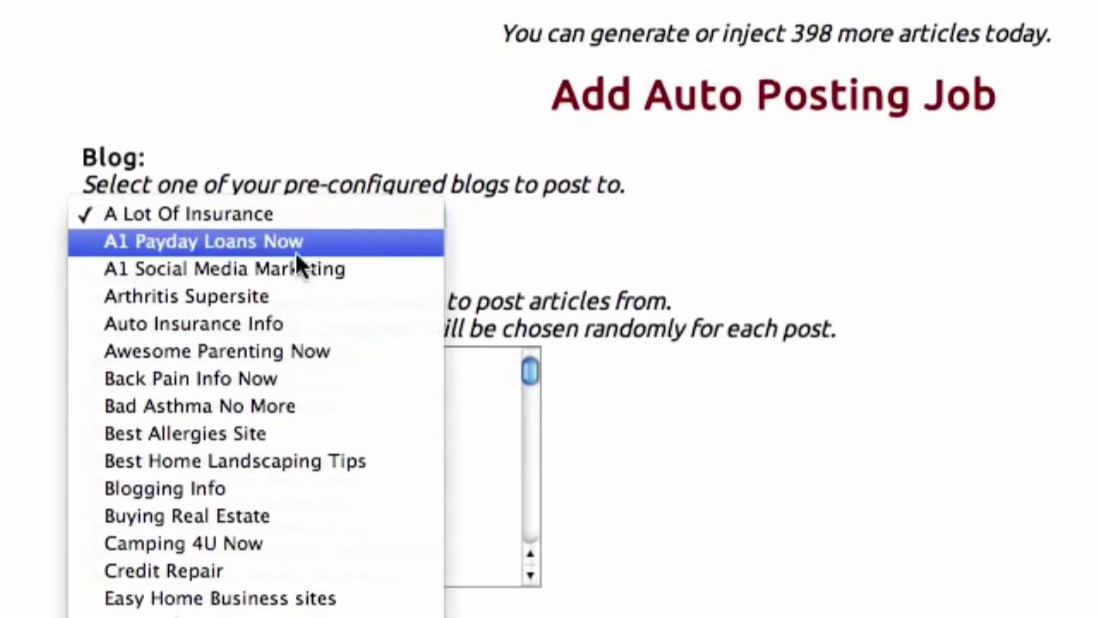
click(263, 302)
scroll(529, 423, up, 1)
click(215, 388)
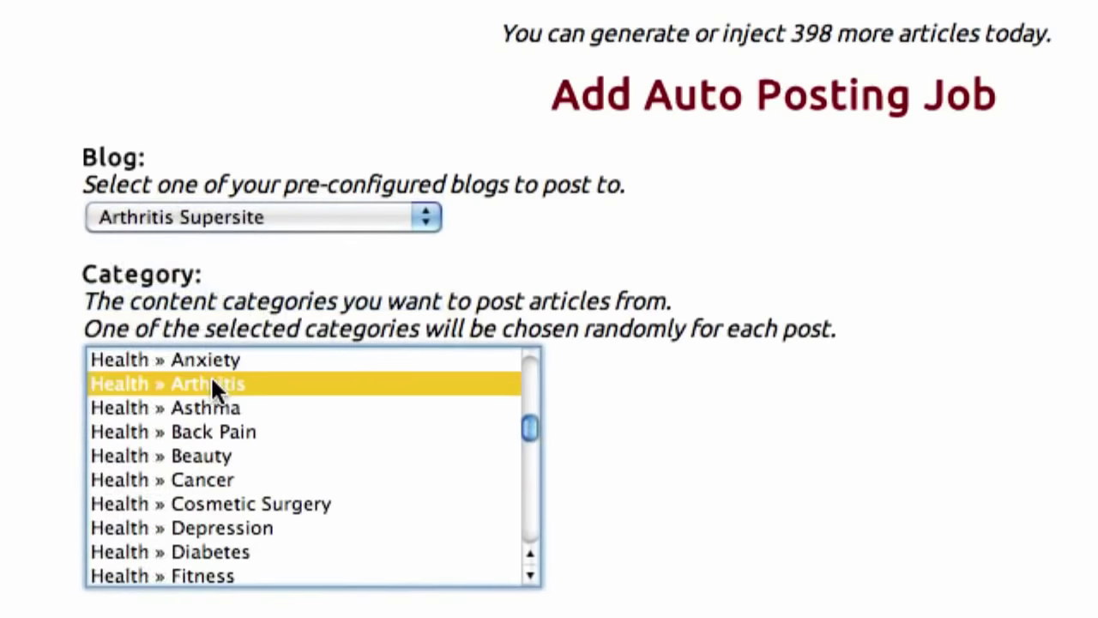
Set 400–500 words per post, three posts a day, and a 10-post cap
click(133, 228)
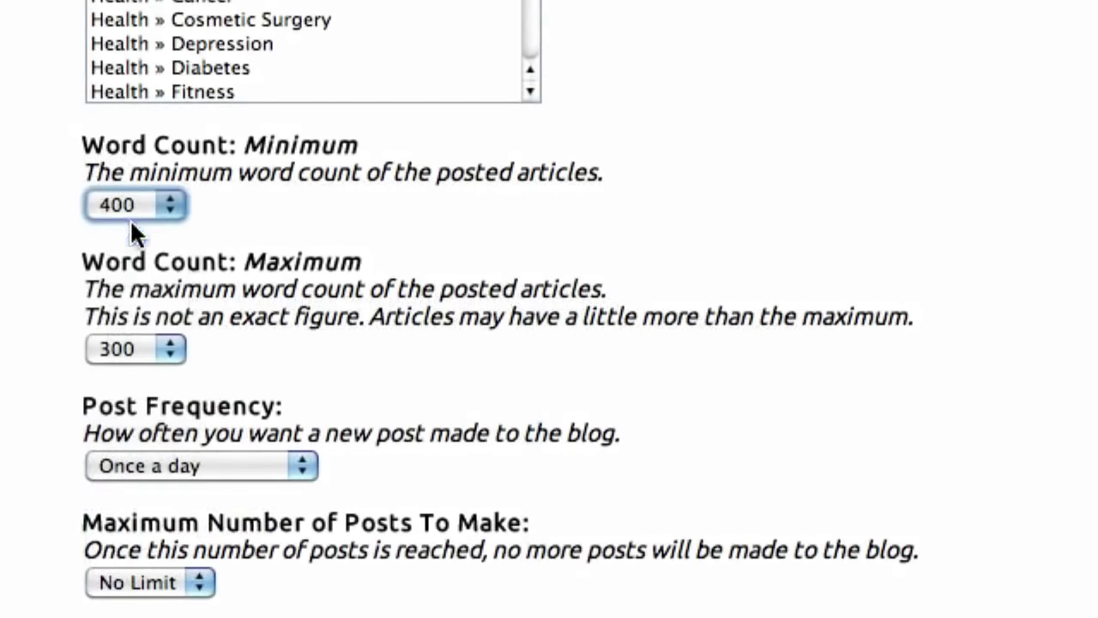
click(124, 347)
click(130, 397)
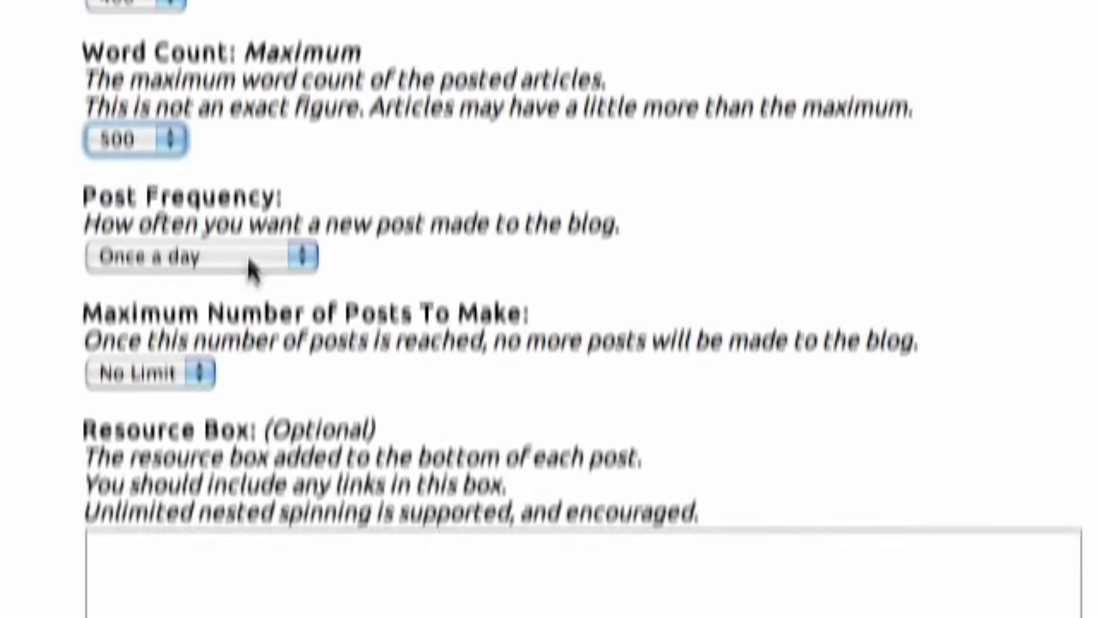
click(246, 214)
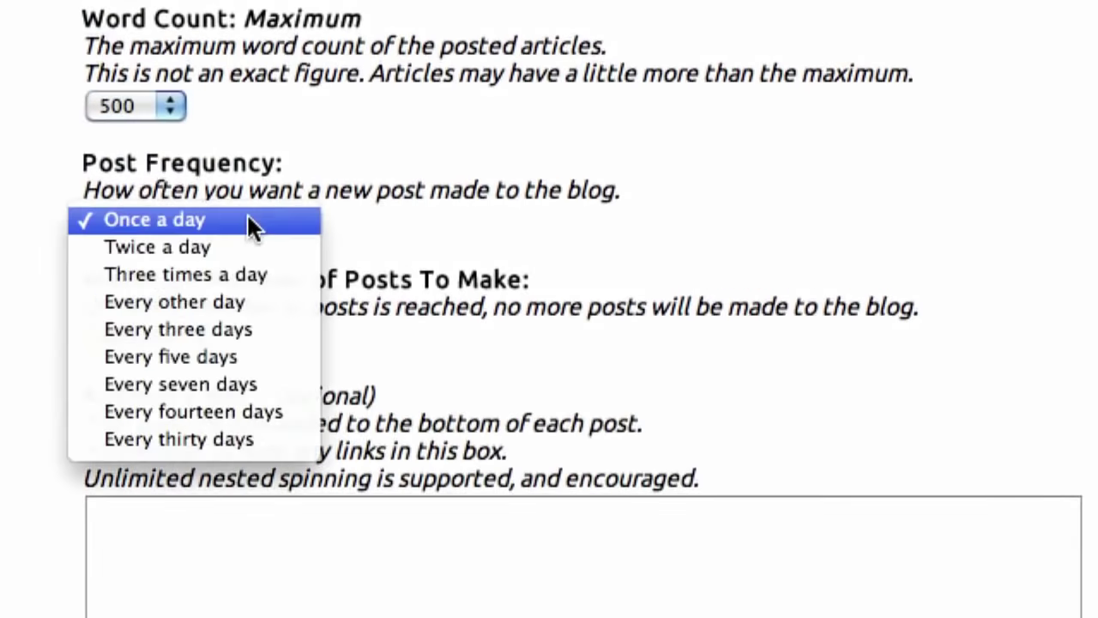
click(278, 281)
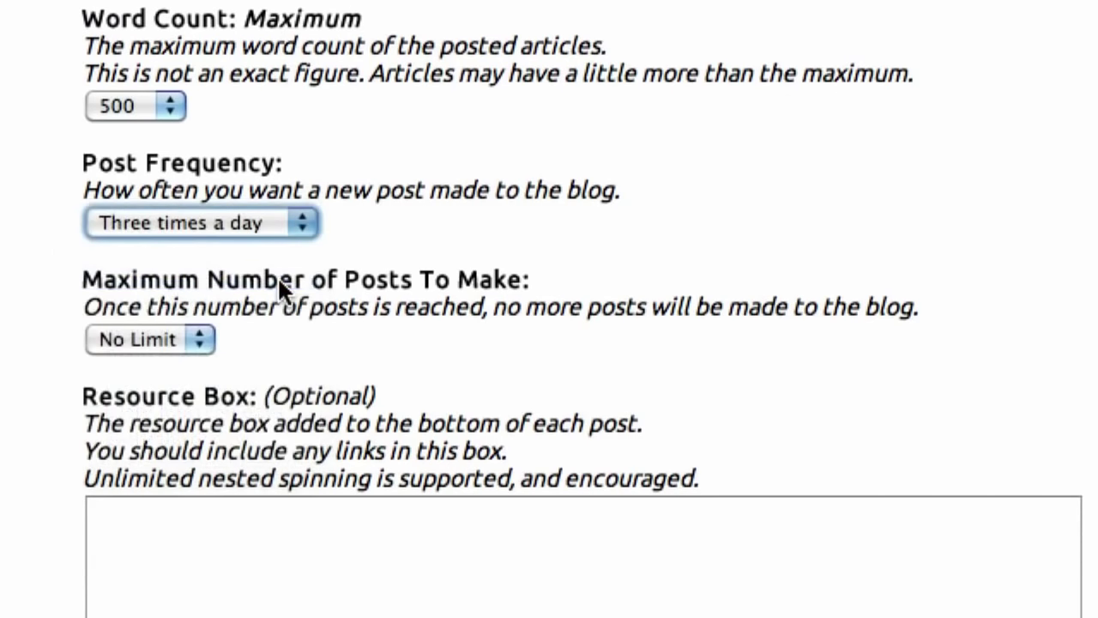
click(176, 341)
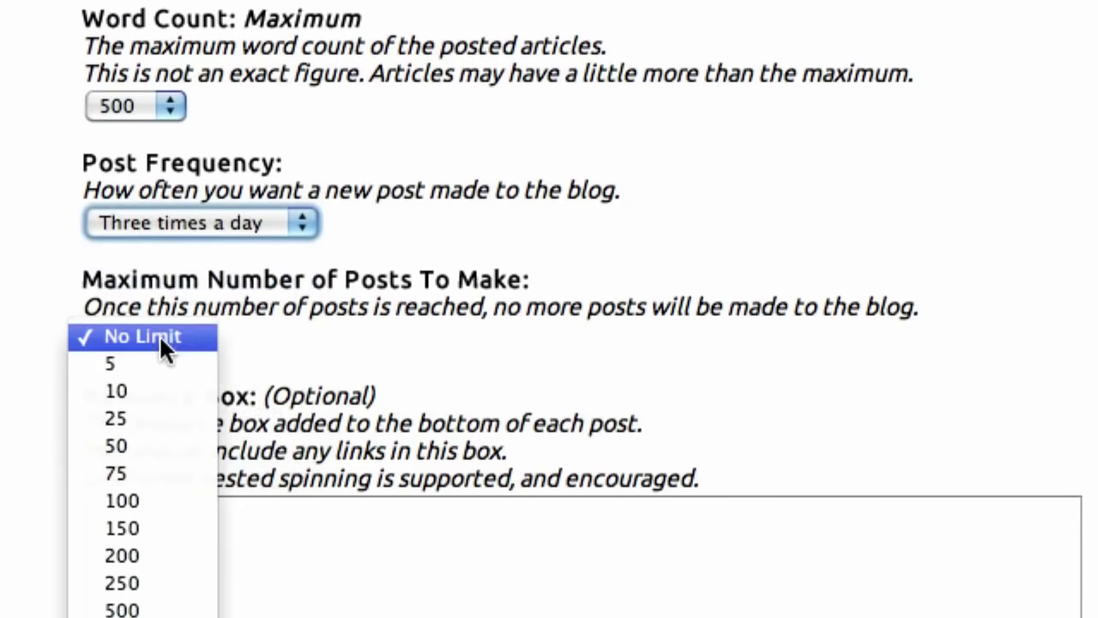
click(176, 382)
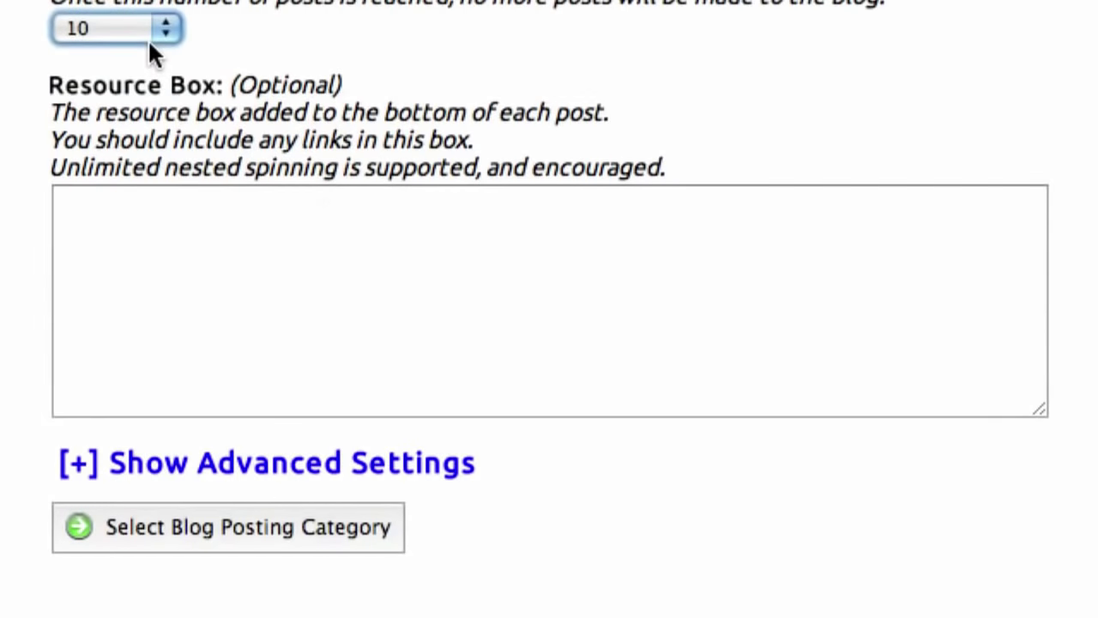
key(Tab)
text(http://www.arthritis-help.com)
key(Return)
text(http://www.my-arthritis.net)
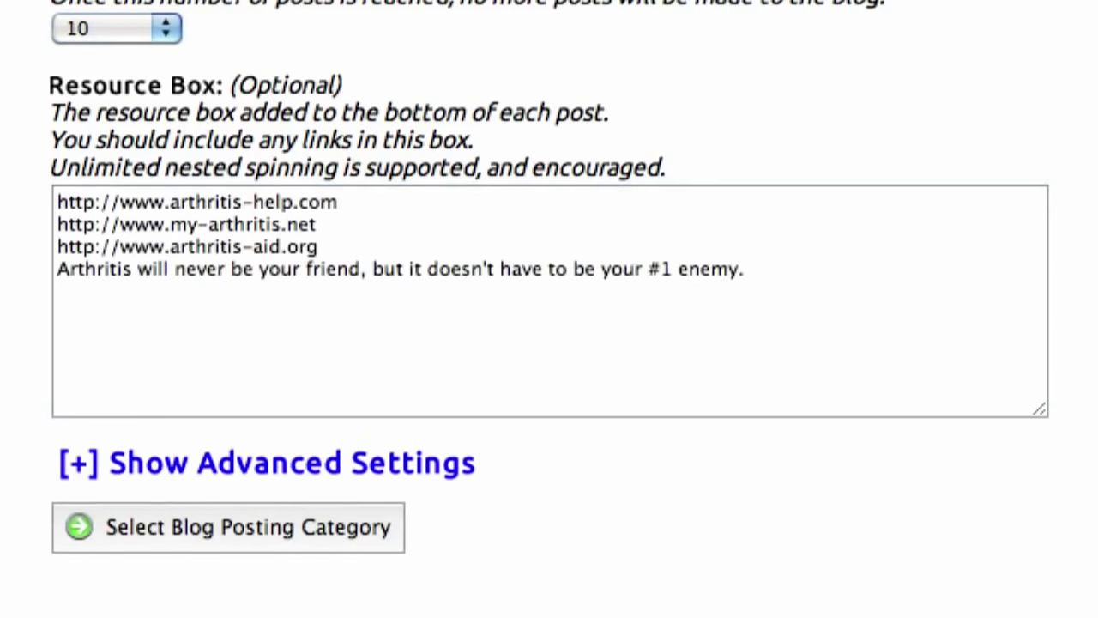
Show the job's advanced settings and read the help on posting as drafts
scroll(70, 61, down, 5)
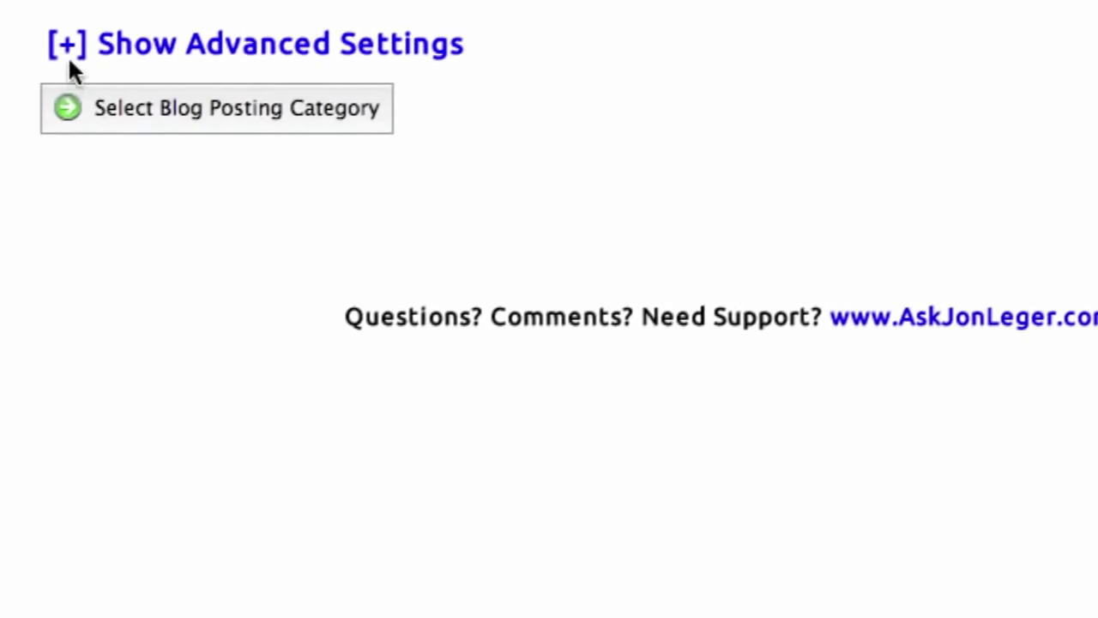
click(67, 51)
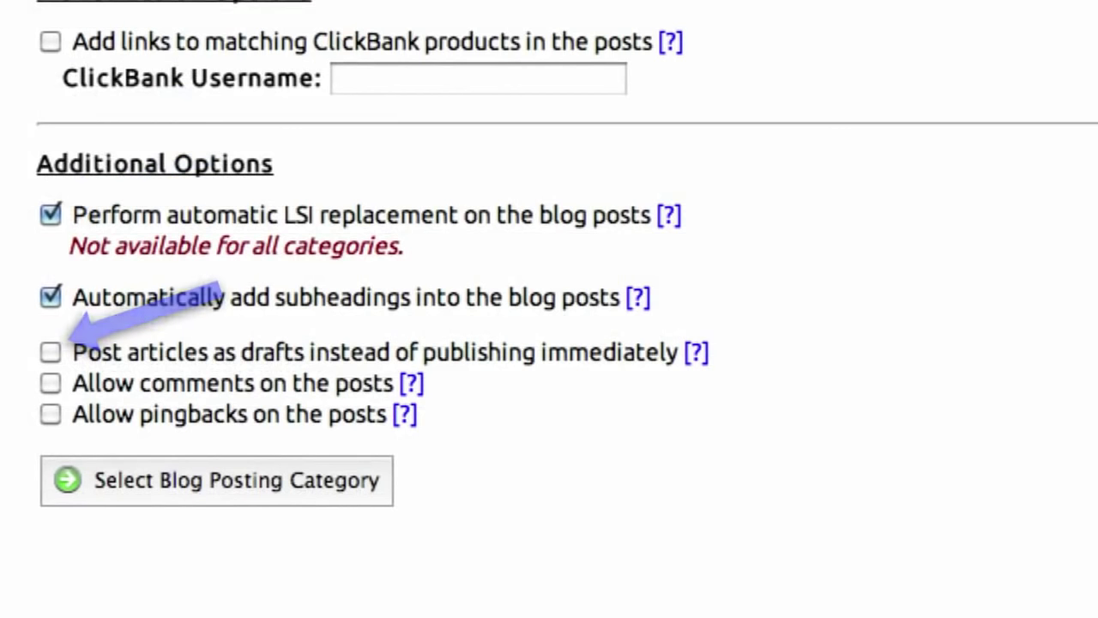
click(695, 355)
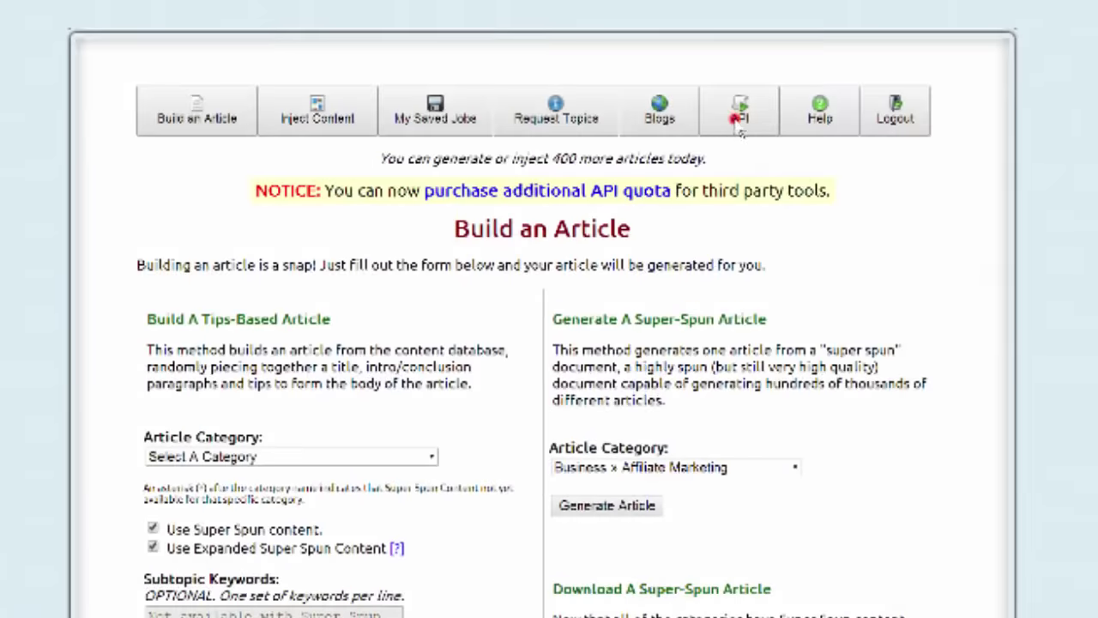
click(740, 120)
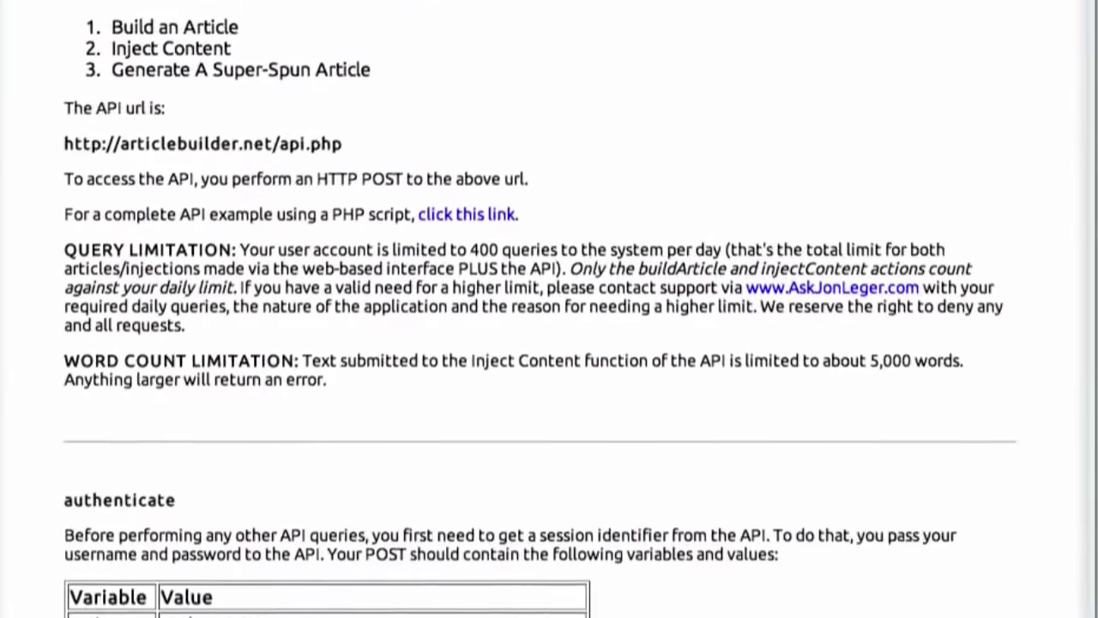